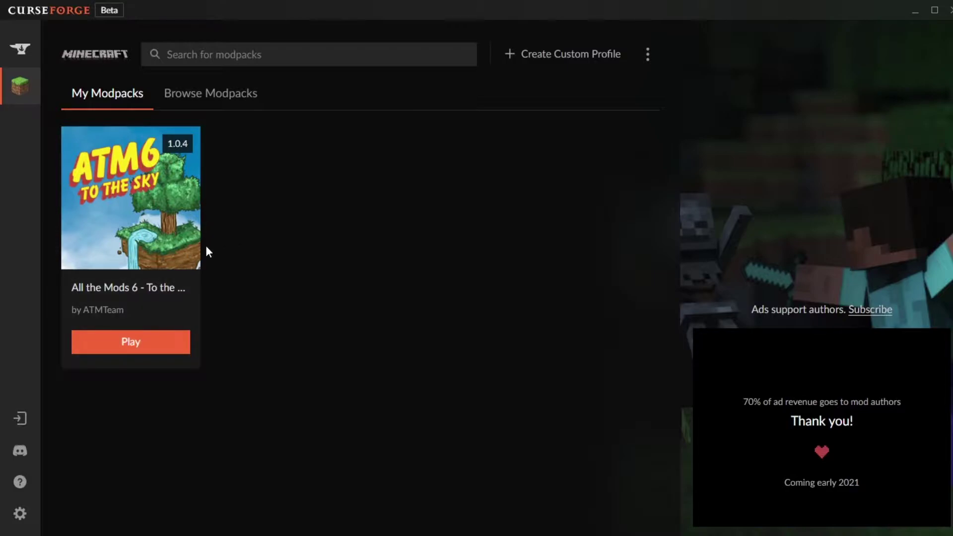
Open the ATM6 To the Sky card under My Modpacks to see its Minecraft version.
{"action": "left_click", "coordinate": [174, 240]}
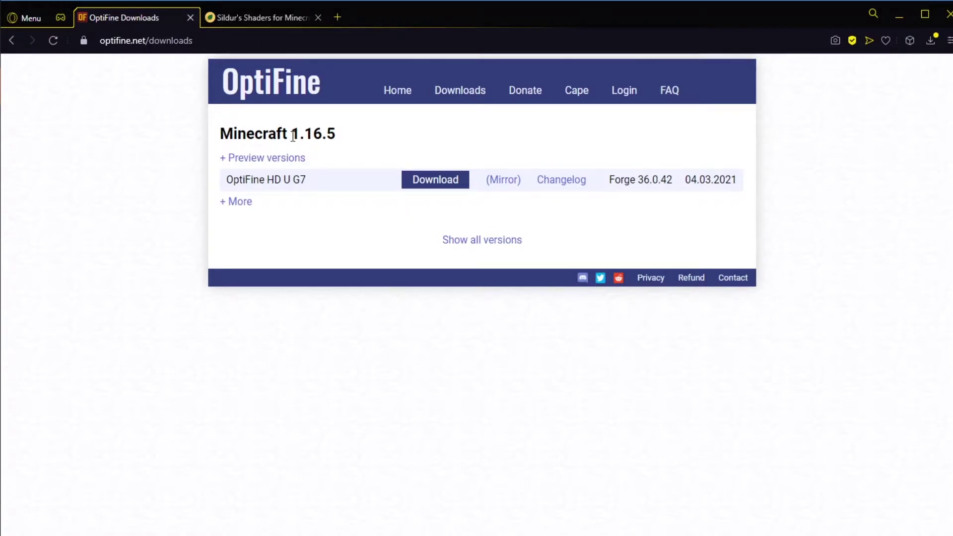
Show all OptiFine versions and start the OptiFine HD U G7 download for Minecraft 1.16.5.
{"action": "left_click_drag", "start_coordinate": [292, 134], "coordinate": [335, 135]}
{"action": "left_click", "coordinate": [332, 136]}
{"action": "left_click", "coordinate": [475, 244]}
{"action": "scroll", "coordinate": [334, 241], "scroll_direction": "down", "scroll_amount": 9}
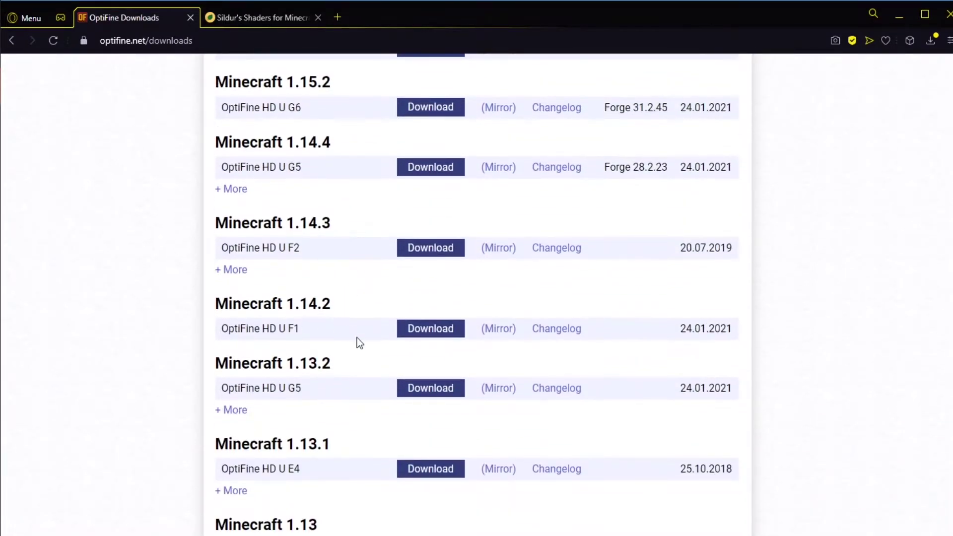
{"action": "scroll", "coordinate": [339, 323], "scroll_direction": "up", "scroll_amount": 9}
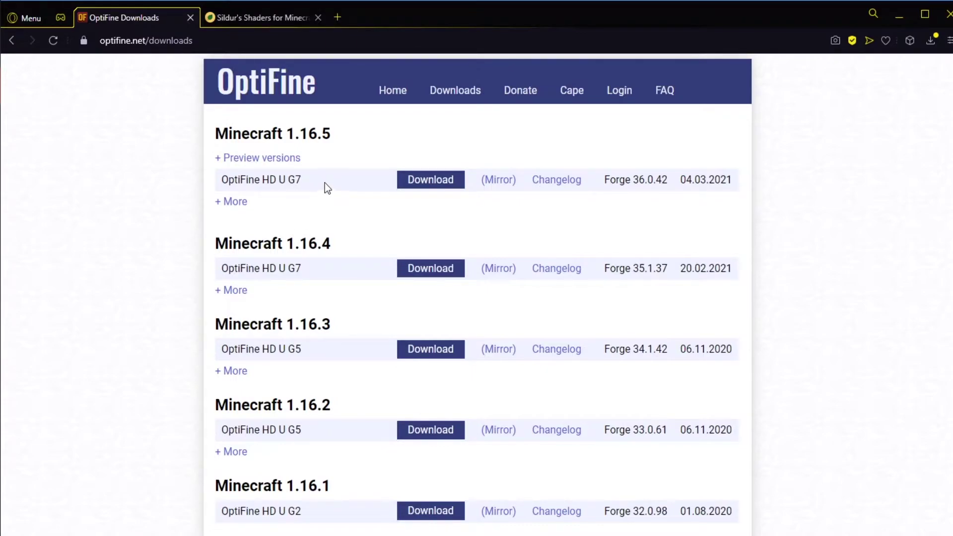
{"action": "left_click", "coordinate": [437, 187]}
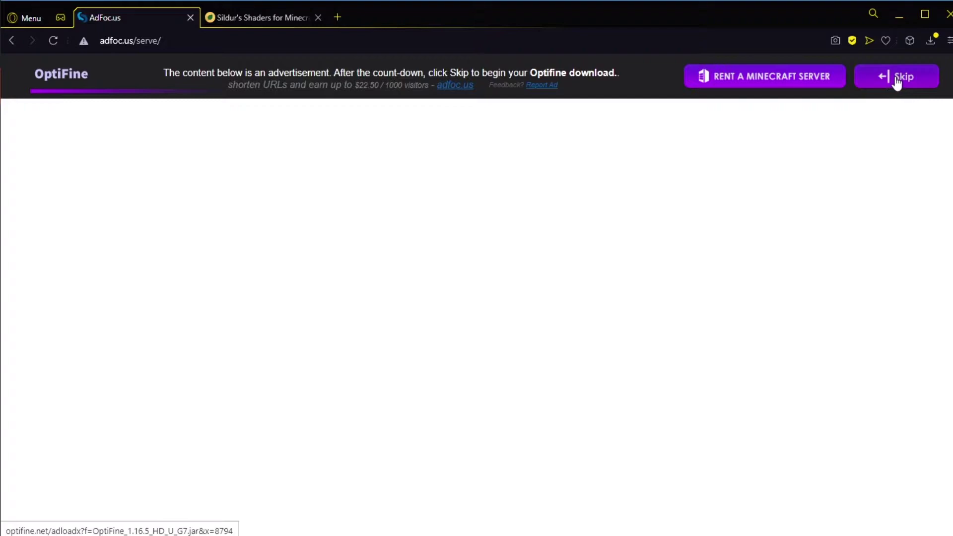
Skip the adfoc.us ad and save the OptiFine 1.16.5 HD U G7 jar into Video Files.
{"action": "left_click", "coordinate": [897, 80]}
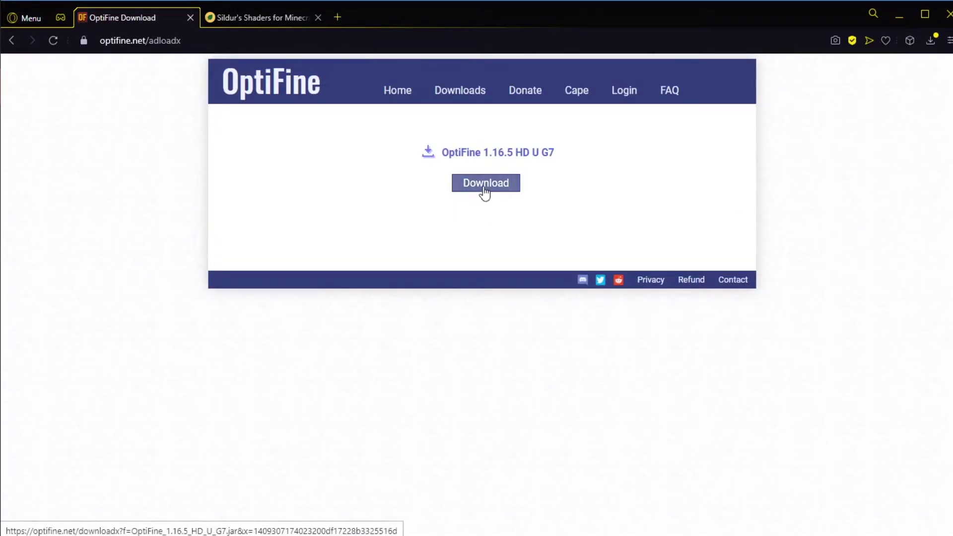
{"action": "left_click", "coordinate": [484, 188]}
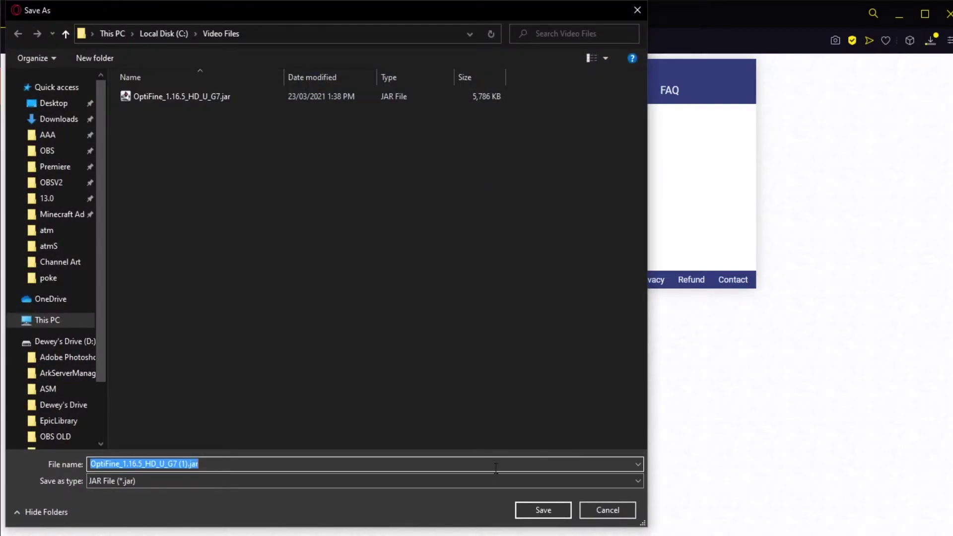
{"action": "left_click", "coordinate": [529, 514]}
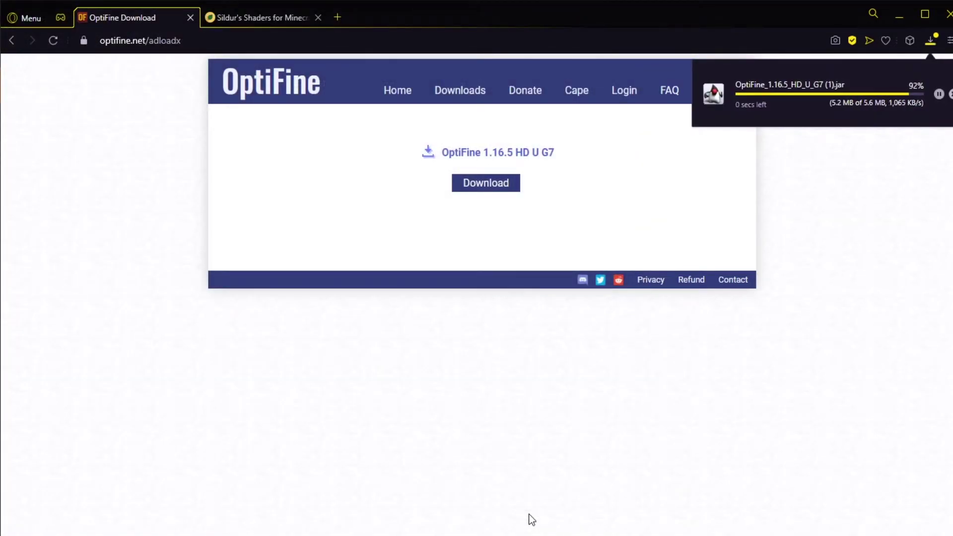
{"action": "key", "text": "ctrl+Tab"}
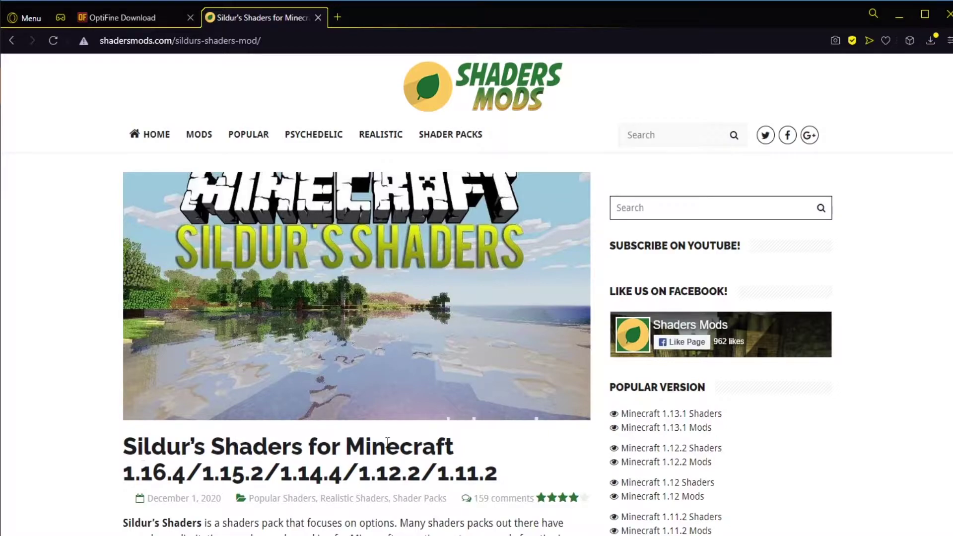
Scroll the Sildur's Shaders page down to the Vibrant shaders v1.281 download links.
{"action": "mouse_move", "coordinate": [158, 476]}
{"action": "left_mouse_down"}
{"action": "mouse_move", "coordinate": [137, 475]}
{"action": "mouse_move", "coordinate": [125, 447]}
{"action": "mouse_move", "coordinate": [127, 474]}
{"action": "mouse_move", "coordinate": [187, 476]}
{"action": "mouse_move", "coordinate": [170, 476]}
{"action": "left_mouse_up"}
{"action": "left_click", "coordinate": [196, 476]}
{"action": "scroll", "coordinate": [520, 379], "scroll_direction": "down", "scroll_amount": 15}
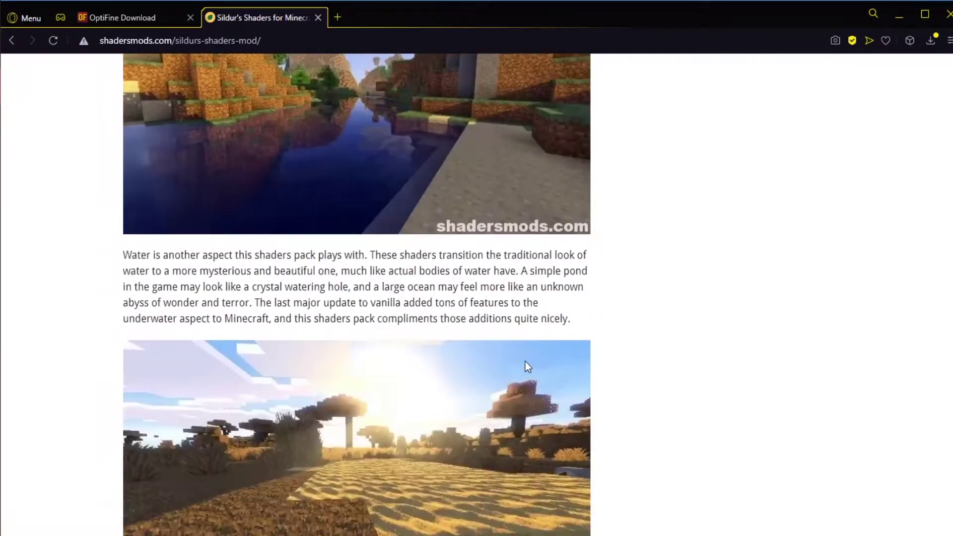
{"action": "scroll", "coordinate": [525, 361], "scroll_direction": "down", "scroll_amount": 20}
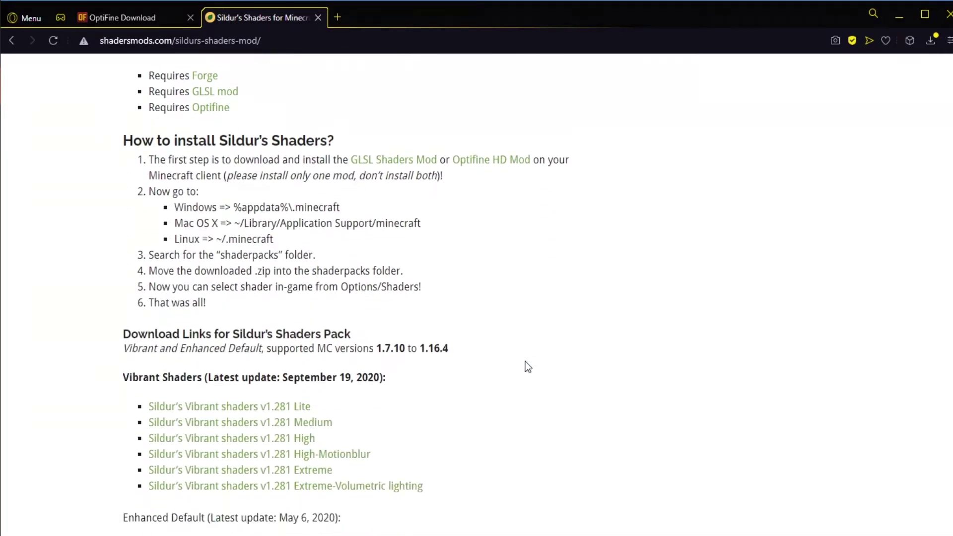
{"action": "scroll", "coordinate": [525, 362], "scroll_direction": "down", "scroll_amount": 4}
{"action": "scroll", "coordinate": [525, 361], "scroll_direction": "up", "scroll_amount": 3}
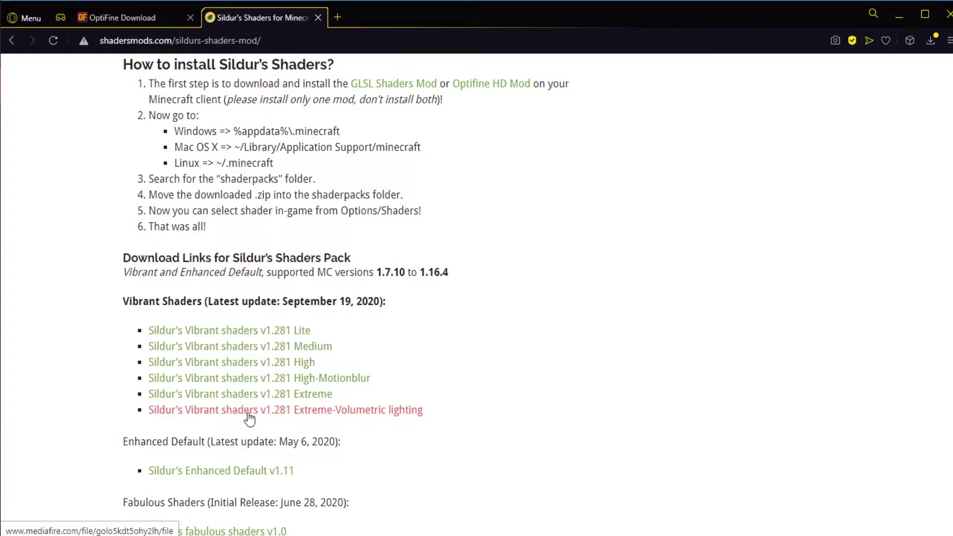
Download the Vibrant v1.281 Extreme-Volumetric lighting zip from MediaFire and close the ad tab.
{"action": "left_click", "coordinate": [314, 413]}
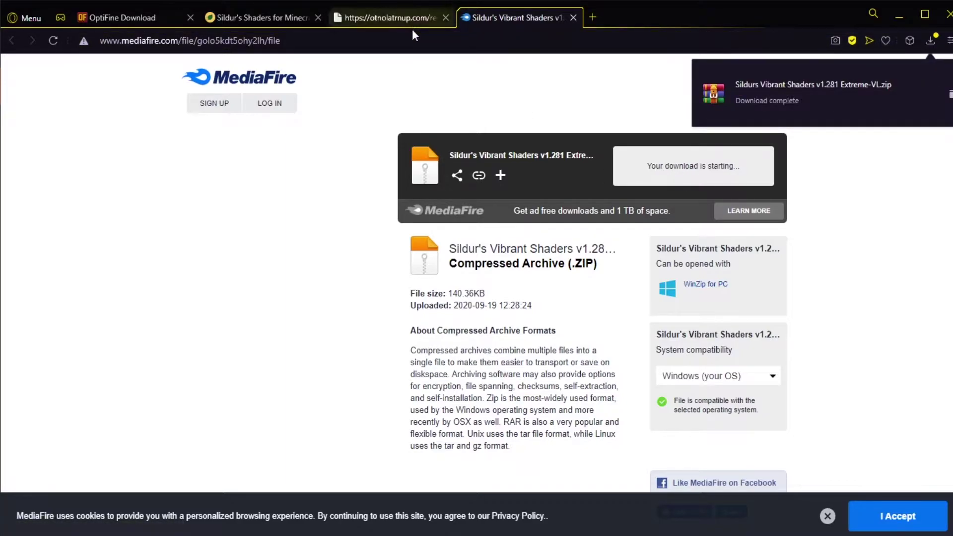
{"action": "left_click", "coordinate": [446, 18]}
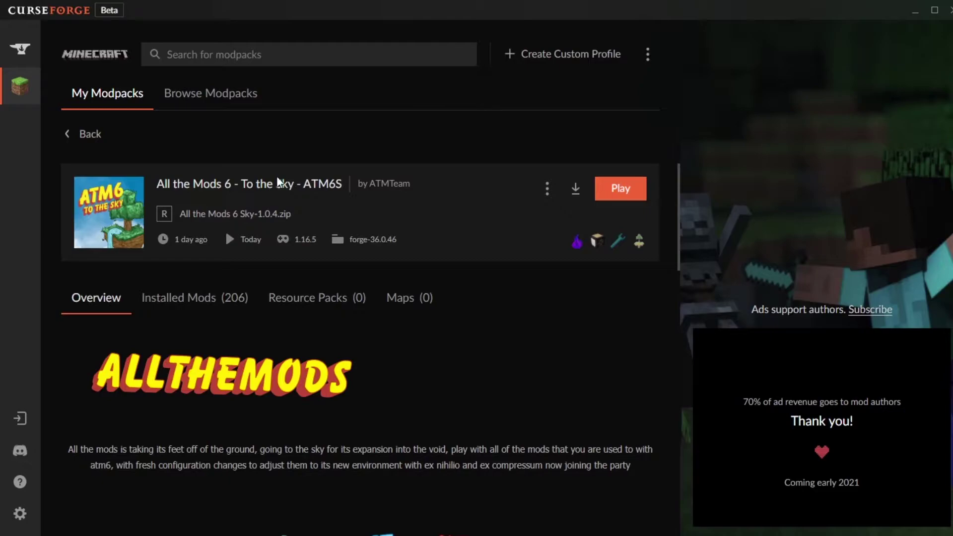
Open the ATM6S instance folder in File Explorer via the profile's Open Folder option.
{"action": "left_click", "coordinate": [91, 137]}
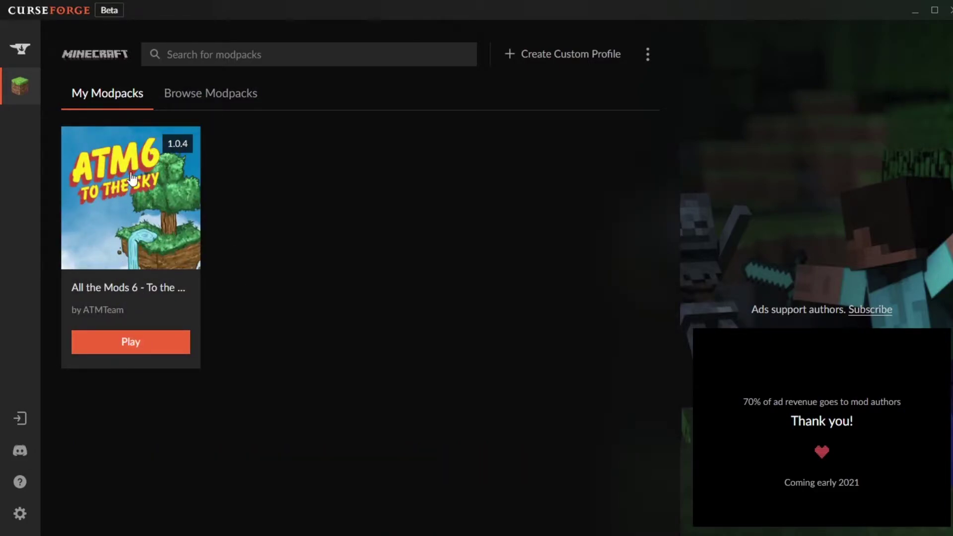
{"action": "left_click", "coordinate": [159, 213]}
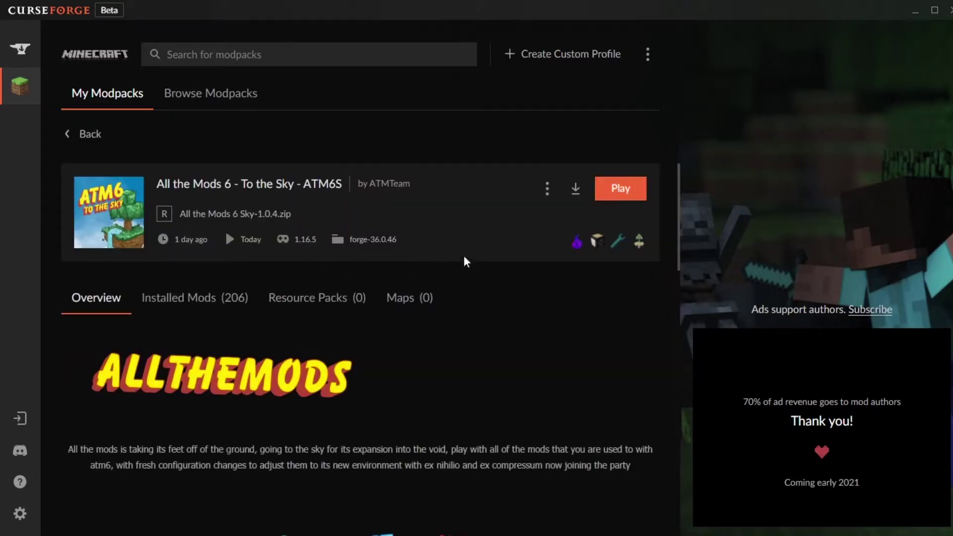
{"action": "left_click", "coordinate": [548, 194]}
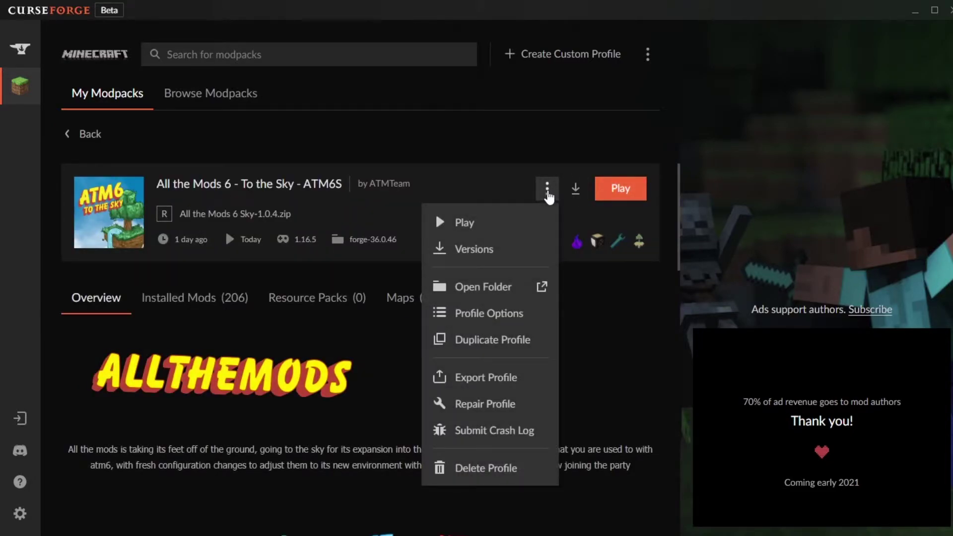
{"action": "left_click", "coordinate": [486, 293]}
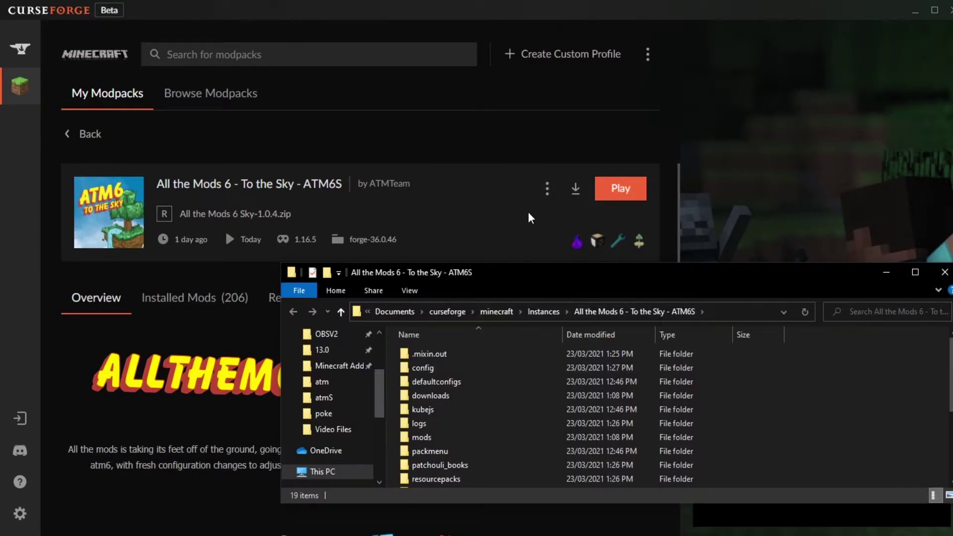
Copy OptiFine_1.16.5_HD_U_G7.jar from Video Files and paste it into the instance's mods folder.
{"action": "left_click_drag", "start_coordinate": [517, 272], "coordinate": [475, 131]}
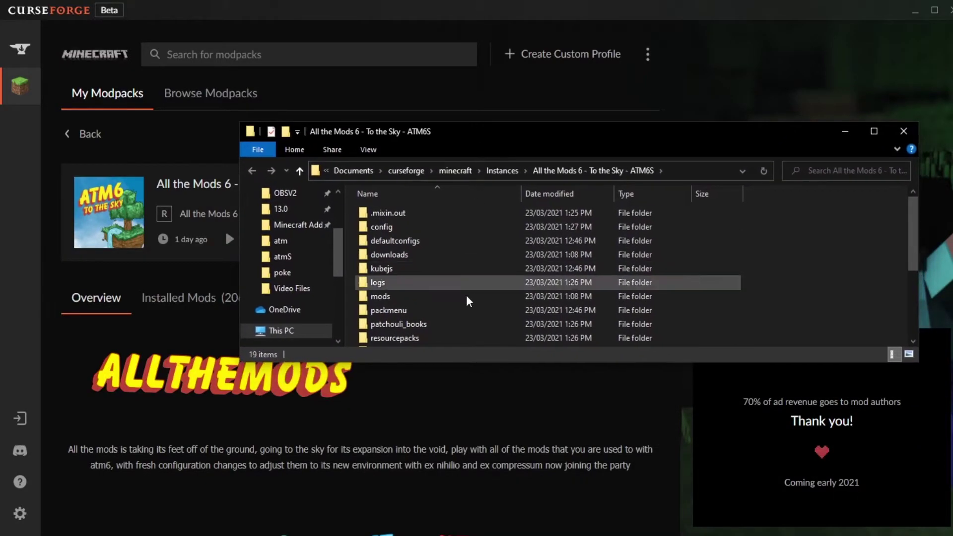
{"action": "double_click", "coordinate": [382, 300]}
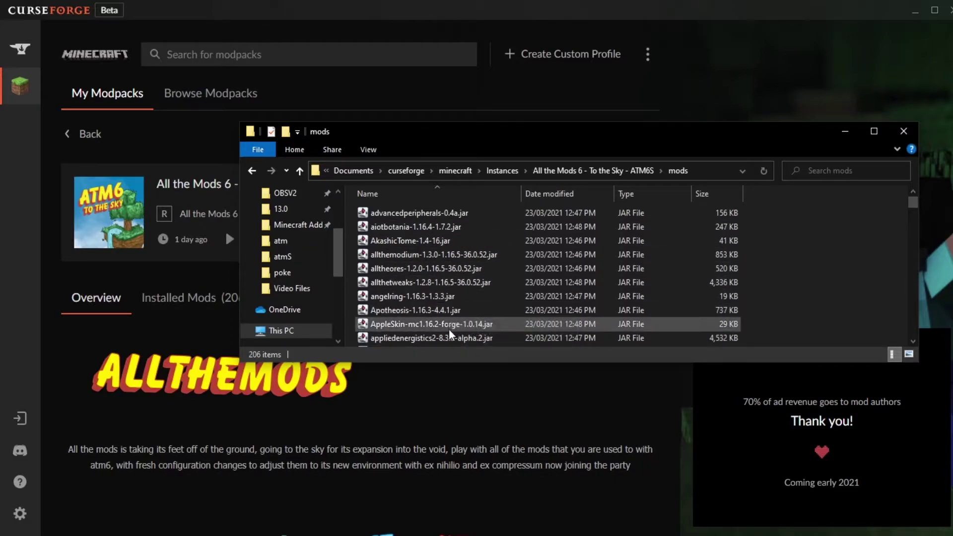
{"action": "key", "text": "alt+Tab"}
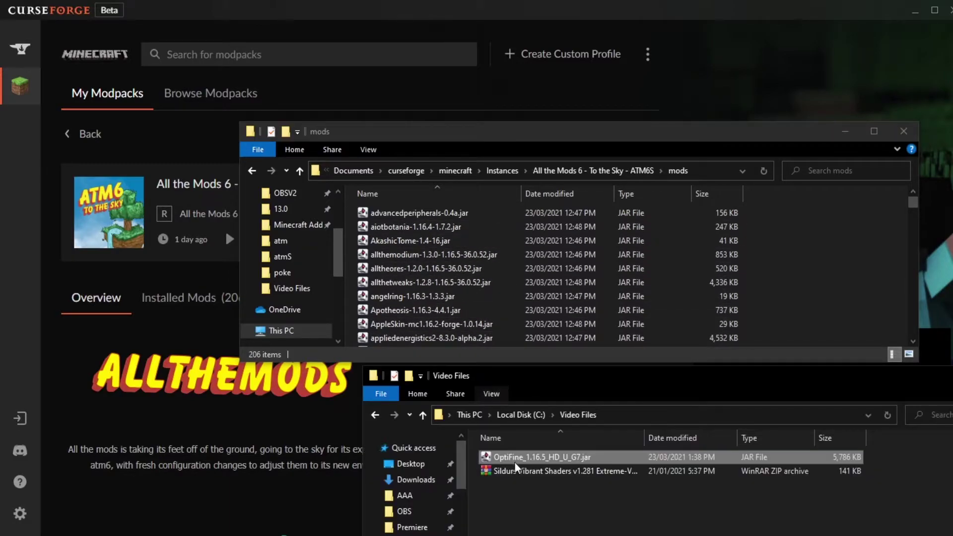
{"action": "right_click", "coordinate": [524, 457]}
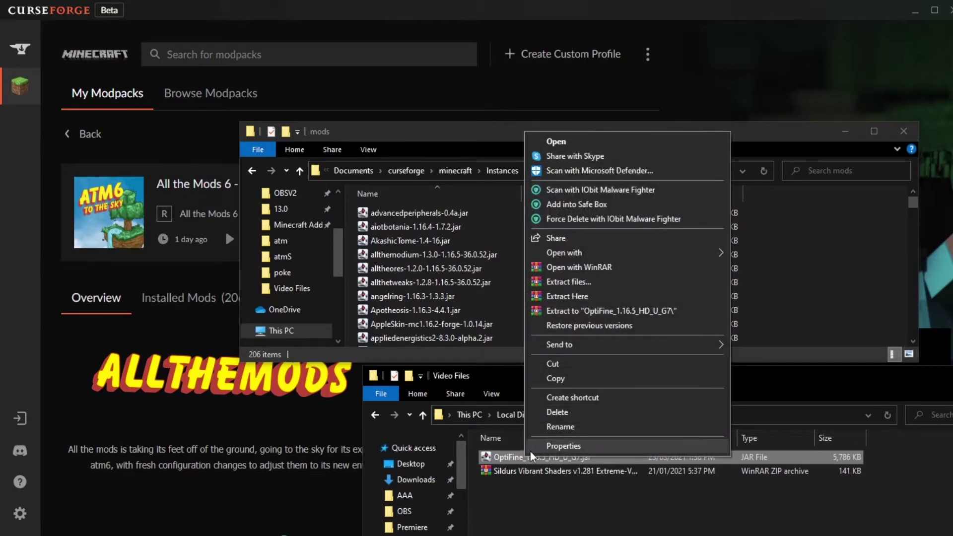
{"action": "left_click", "coordinate": [555, 379]}
{"action": "left_click", "coordinate": [760, 282]}
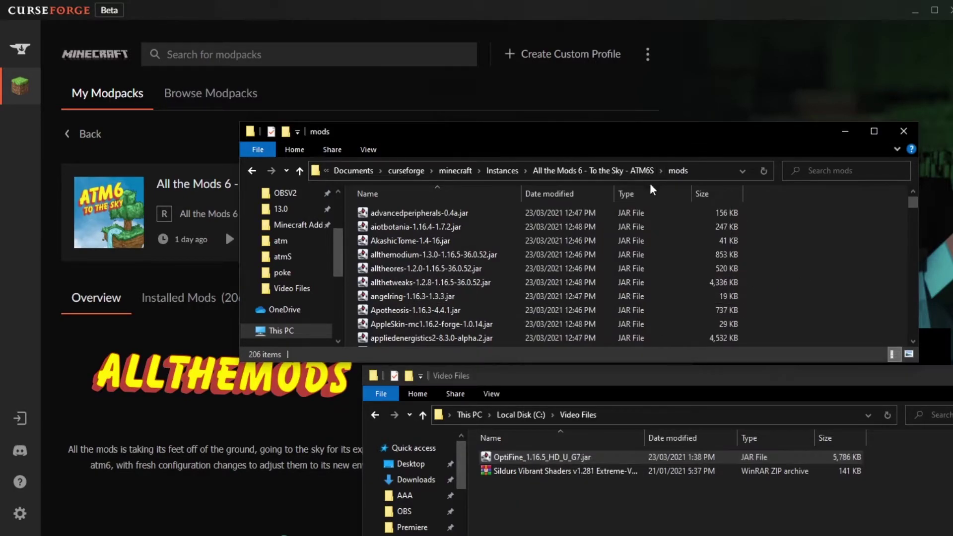
{"action": "right_click", "coordinate": [790, 288]}
{"action": "left_click", "coordinate": [825, 379]}
{"action": "scroll", "coordinate": [793, 300], "scroll_direction": "down", "scroll_amount": 1}
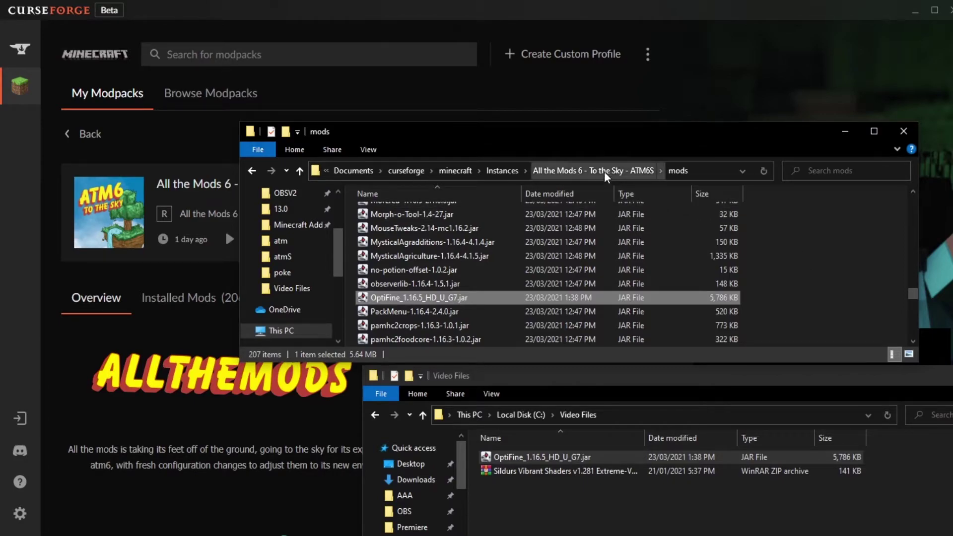
Reopen the instance folder, enter config, and scroll down to astralsorcery-client.toml.
{"action": "left_click", "coordinate": [904, 132]}
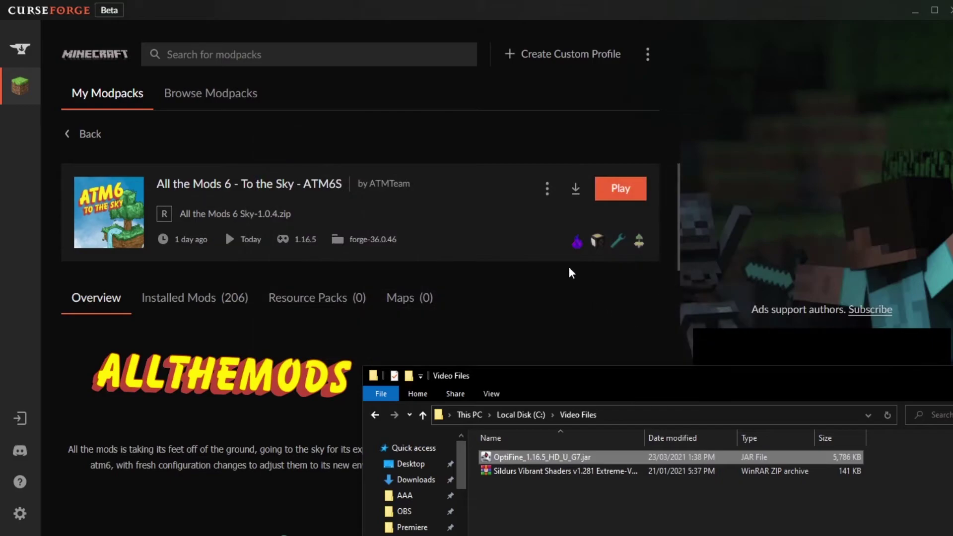
{"action": "left_click", "coordinate": [548, 189]}
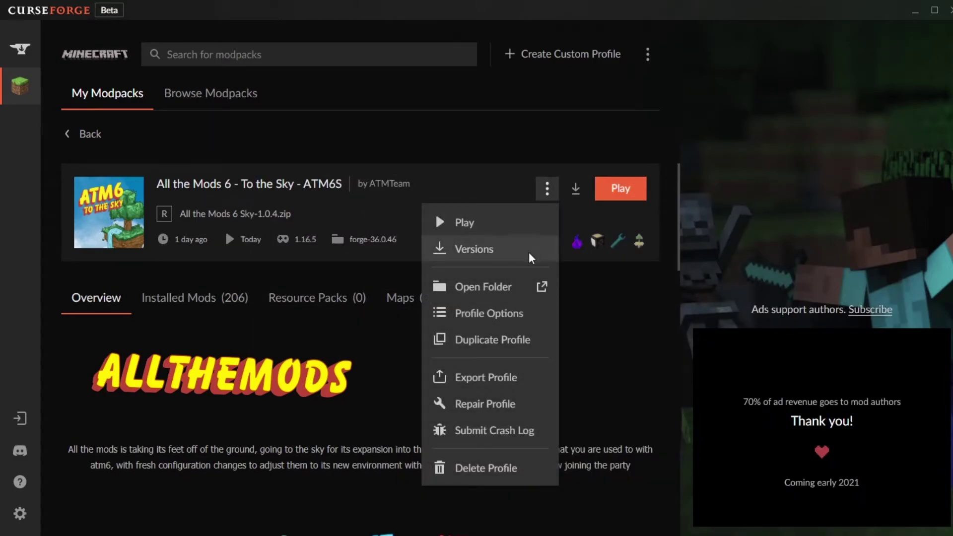
{"action": "left_click", "coordinate": [497, 287]}
{"action": "left_click_drag", "start_coordinate": [633, 425], "coordinate": [541, 205]}
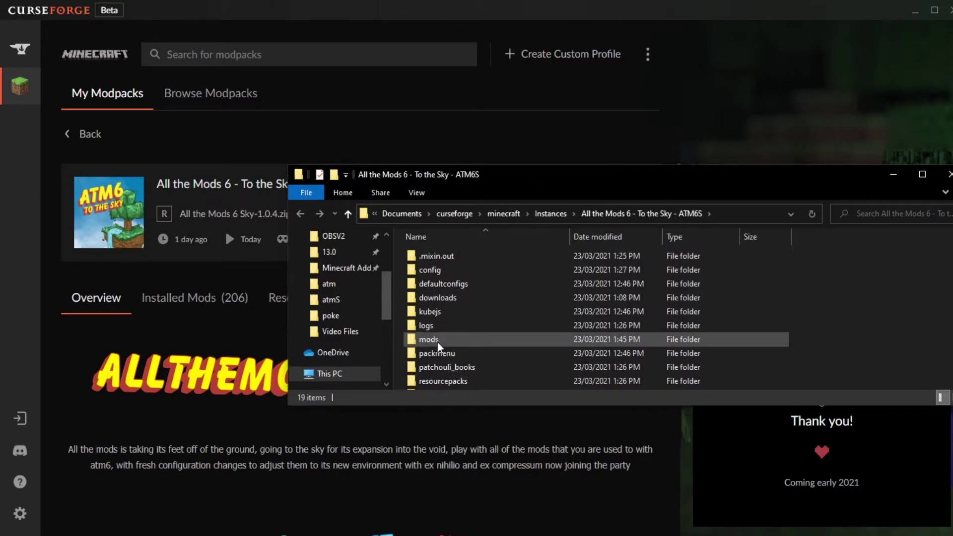
{"action": "double_click", "coordinate": [439, 270]}
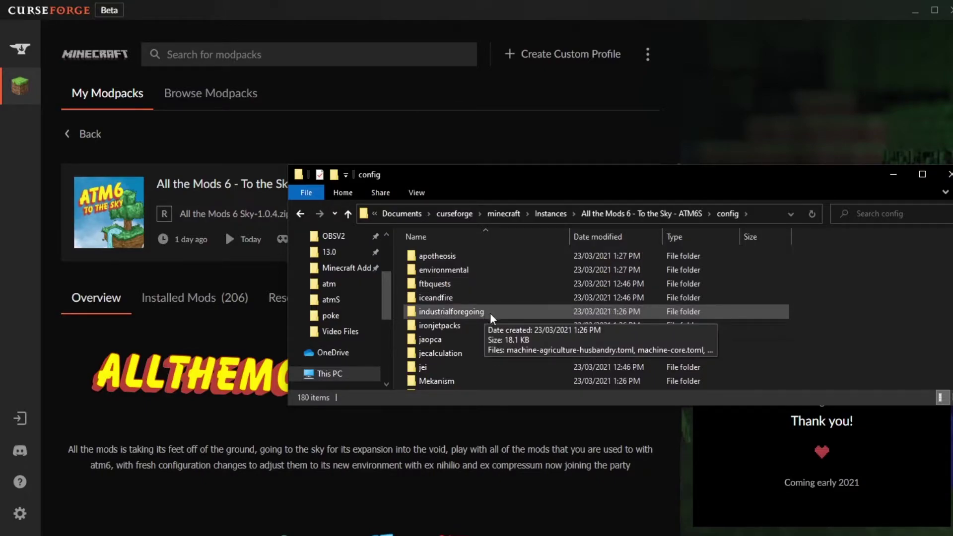
{"action": "scroll", "coordinate": [499, 316], "scroll_direction": "down", "scroll_amount": 12}
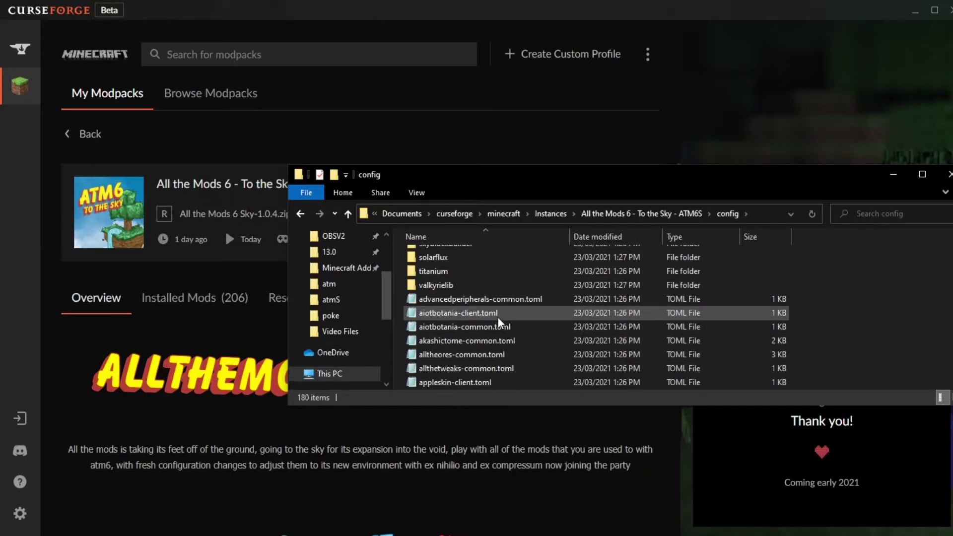
{"action": "scroll", "coordinate": [499, 317], "scroll_direction": "down", "scroll_amount": 3}
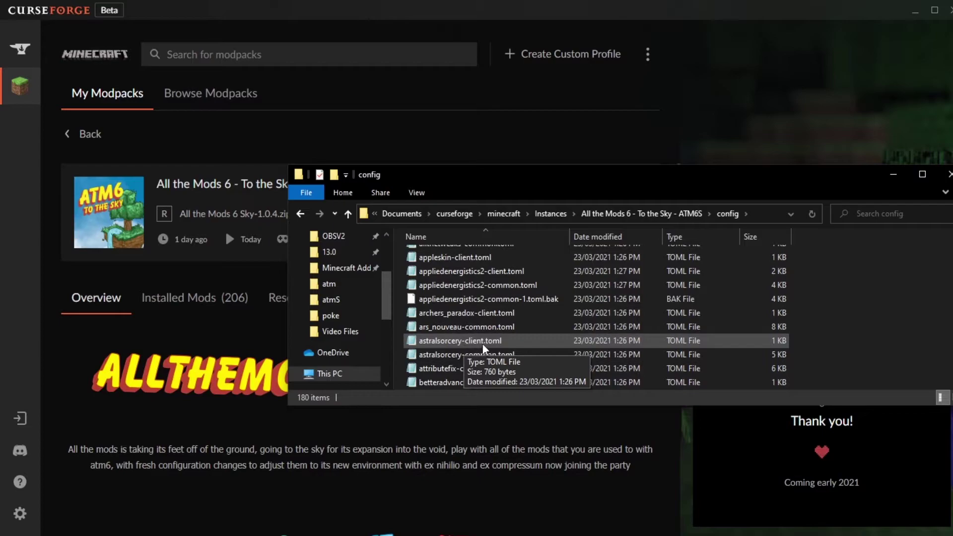
Delete "minecraft:overworld" from skyRenderingEnabled in astralsorcery-client.toml and save the file.
{"action": "double_click", "coordinate": [482, 344]}
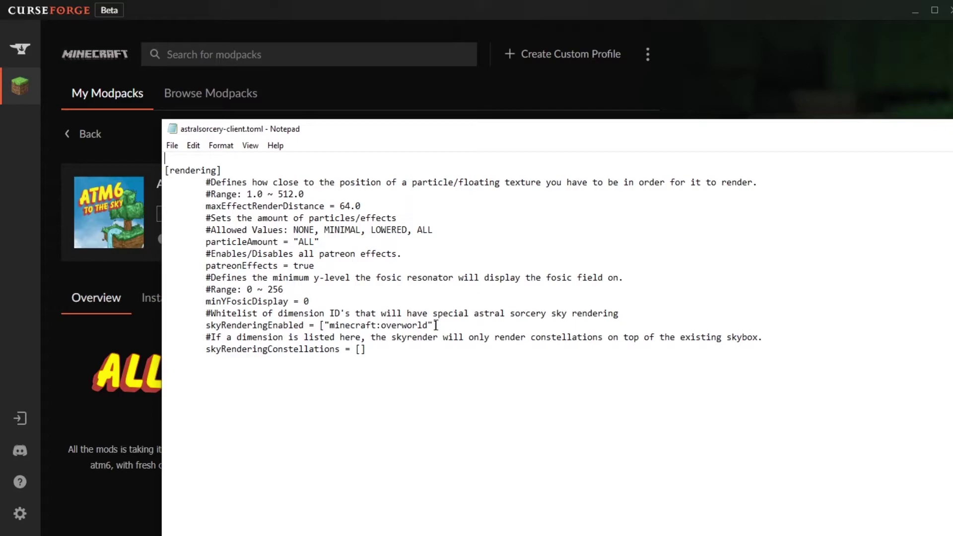
{"action": "left_click_drag", "start_coordinate": [434, 327], "coordinate": [327, 326]}
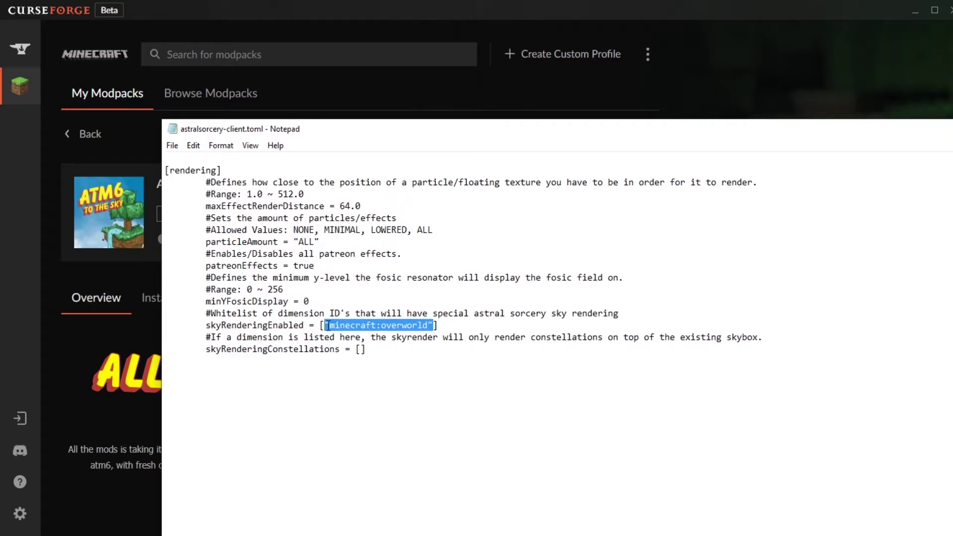
{"action": "key", "text": "Delete"}
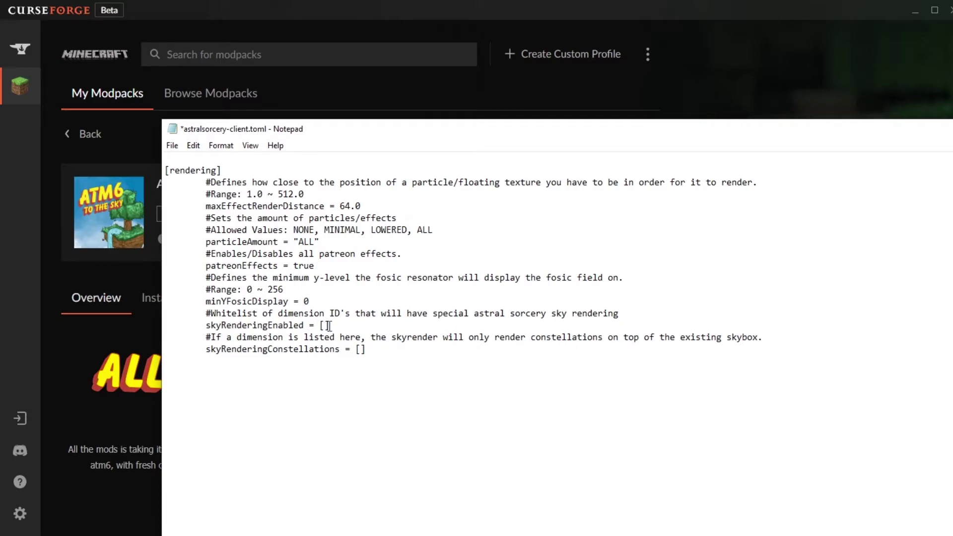
{"action": "key", "text": "ctrl+s"}
{"action": "key", "text": "alt+F4"}
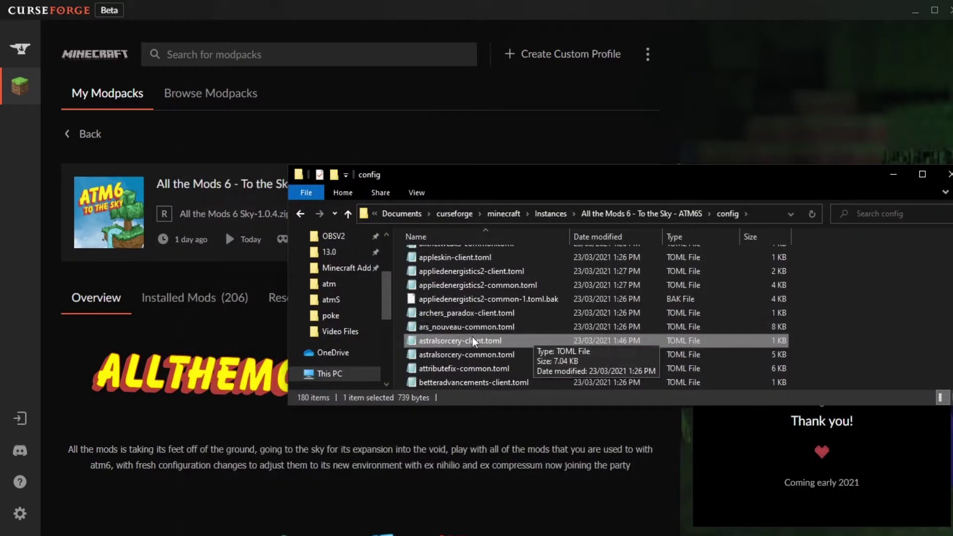
Reopen astralsorcery-client.toml to confirm skyRenderingEnabled is now [], then close it.
{"action": "double_click", "coordinate": [468, 341]}
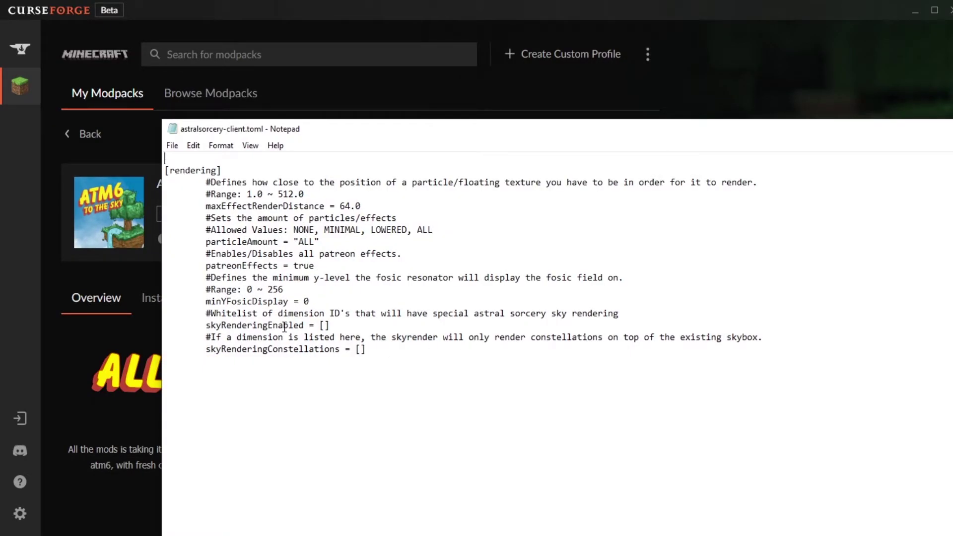
{"action": "left_click_drag", "start_coordinate": [231, 325], "coordinate": [345, 324]}
{"action": "left_click", "coordinate": [345, 325]}
{"action": "key", "text": "alt+F4"}
Launch ATM6 To the Sky from CurseForge and go to Options > Video Settings.
{"action": "left_click", "coordinate": [541, 156]}
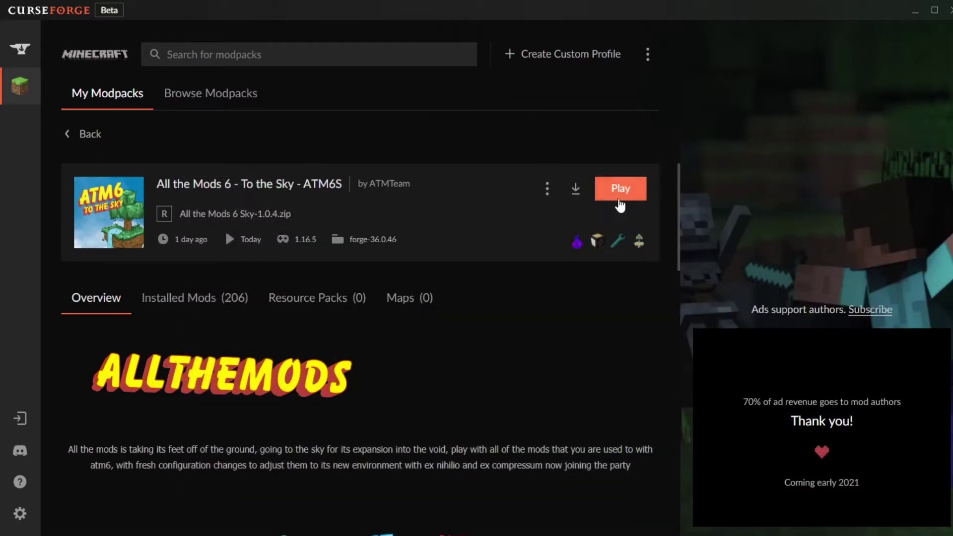
{"action": "left_click", "coordinate": [620, 189]}
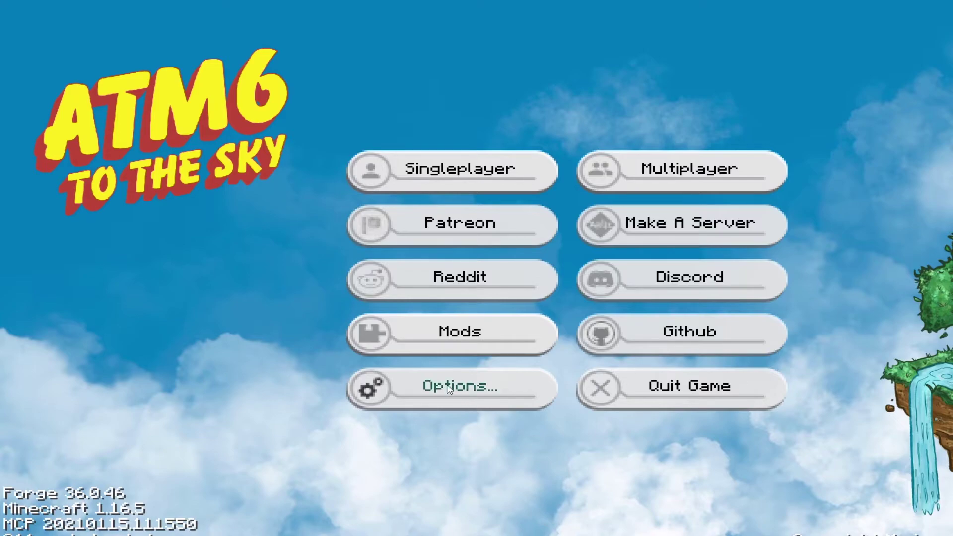
{"action": "left_click", "coordinate": [452, 393]}
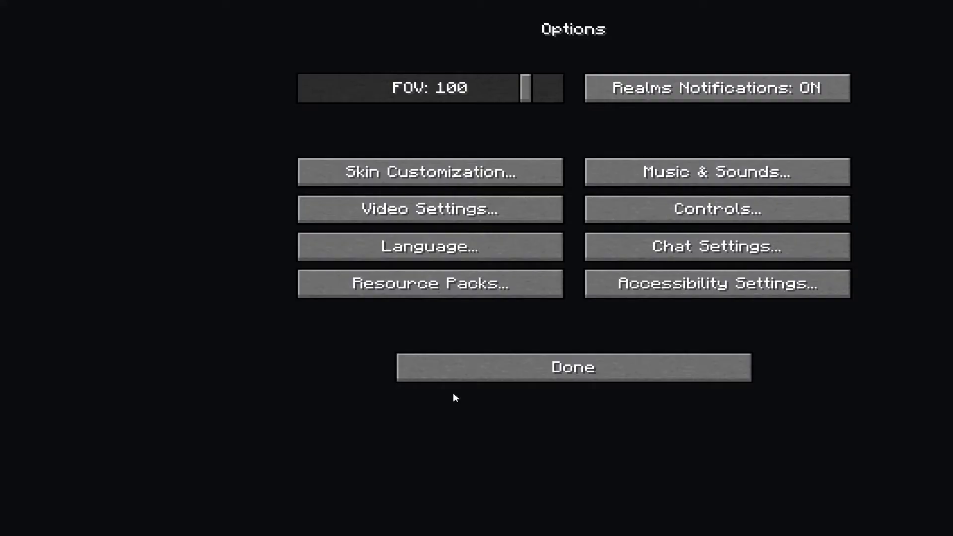
{"action": "left_click", "coordinate": [481, 218]}
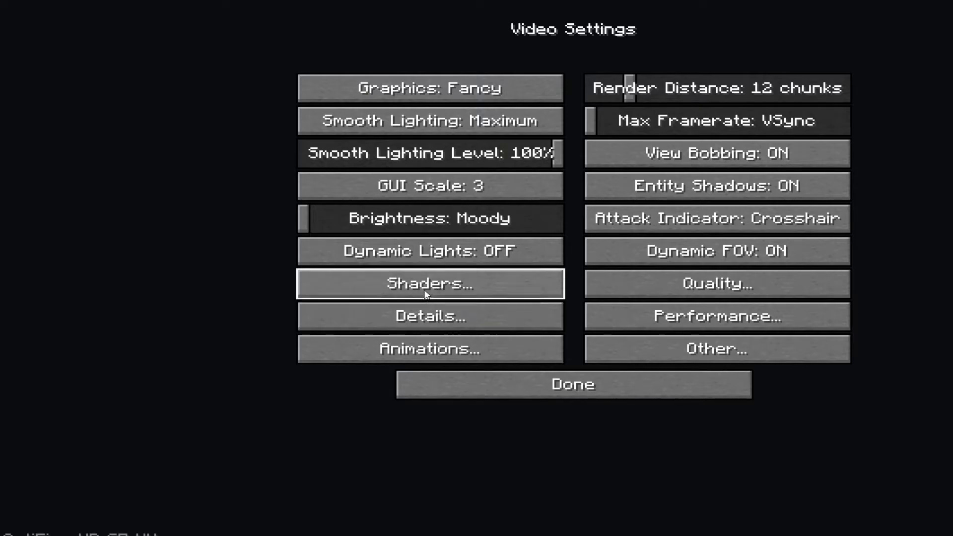
Open the modpack's shaderpacks folder and place it beside the Video Files window.
{"action": "left_click", "coordinate": [426, 293]}
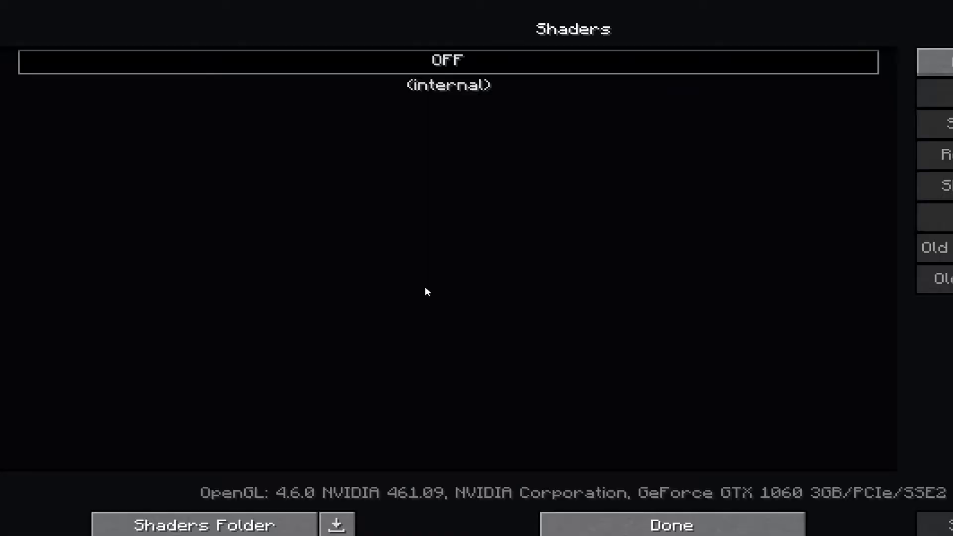
{"action": "left_click", "coordinate": [208, 528]}
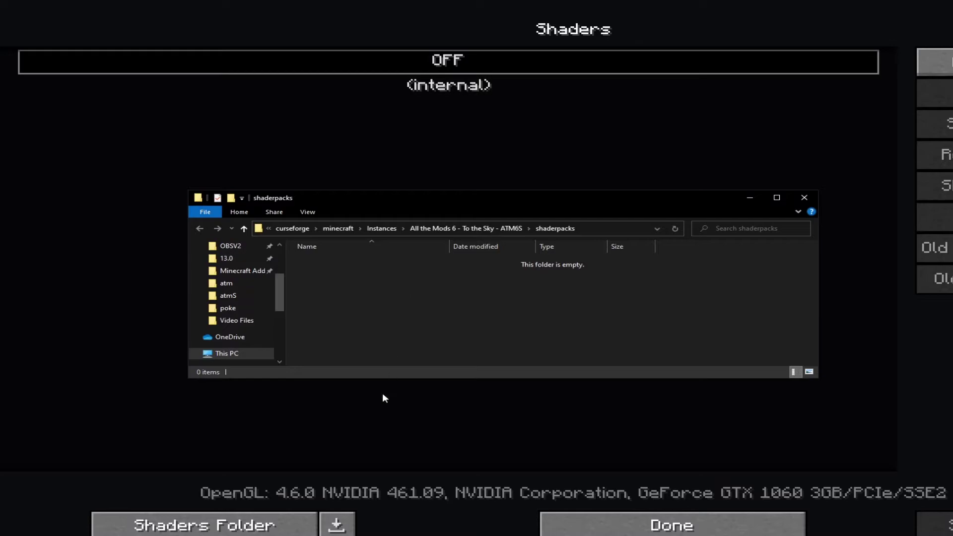
{"action": "mouse_move", "coordinate": [306, 534]}
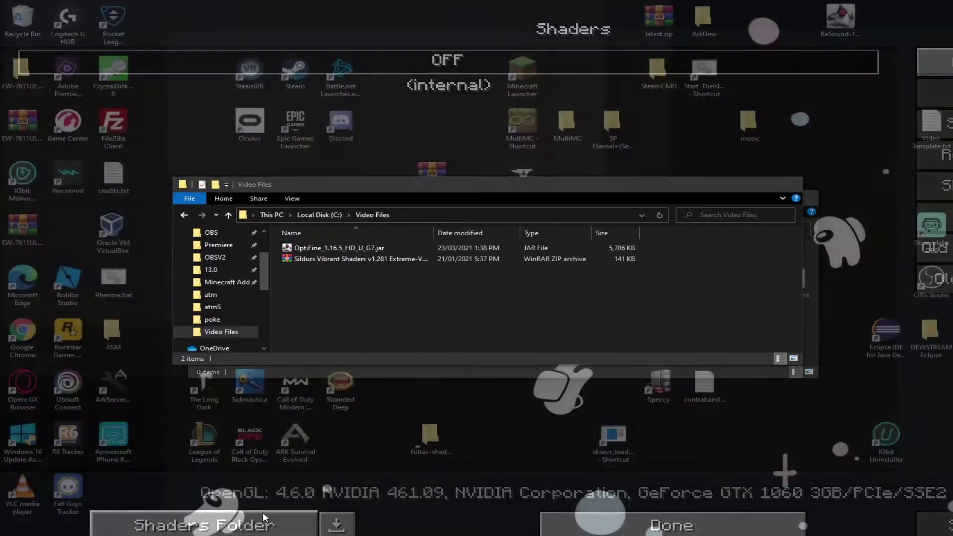
{"action": "left_click", "coordinate": [280, 518]}
{"action": "left_click_drag", "start_coordinate": [461, 192], "coordinate": [756, 290]}
Copy the Sildurs Vibrant Shaders v1.281 Extreme-VL zip from Video Files into shaderpacks.
{"action": "double_click", "coordinate": [605, 365]}
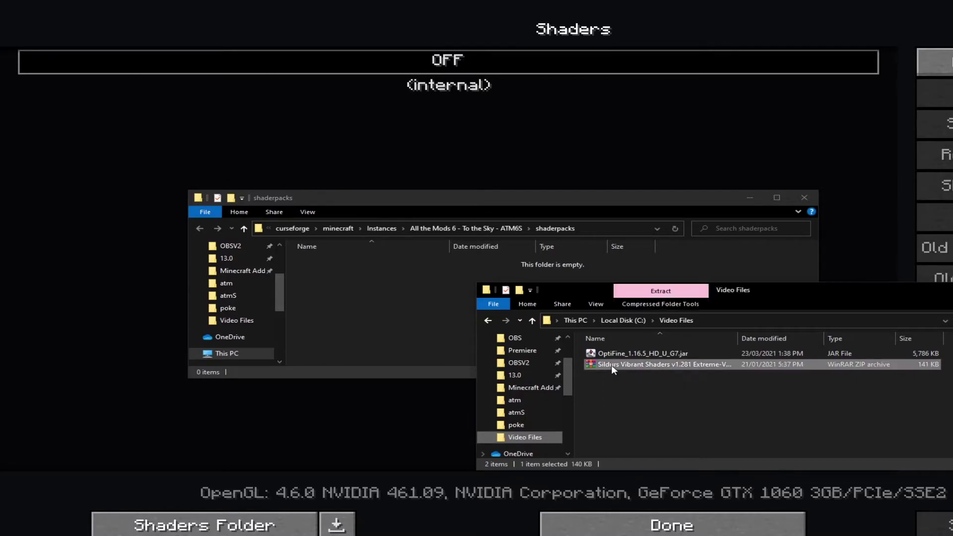
{"action": "right_click", "coordinate": [612, 366]}
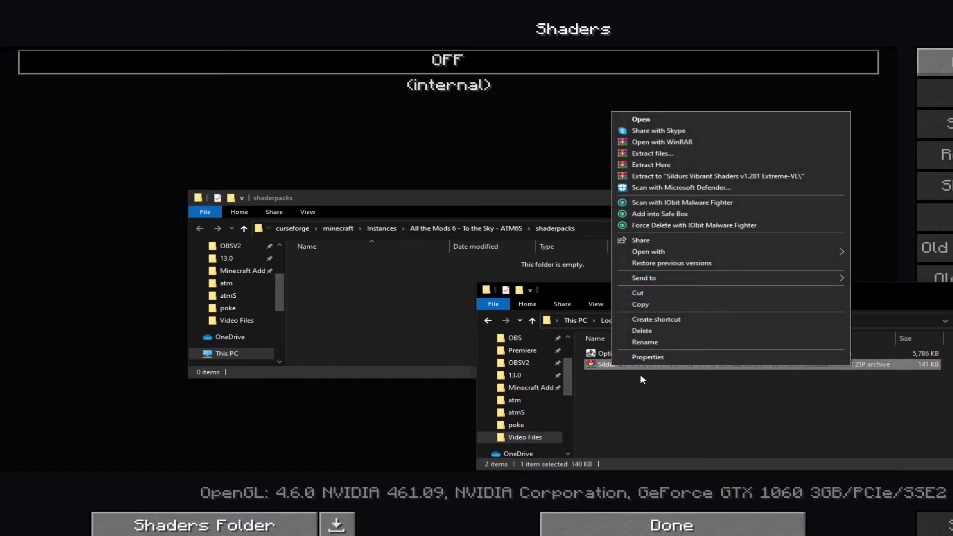
{"action": "left_click", "coordinate": [651, 303]}
{"action": "left_click", "coordinate": [361, 290]}
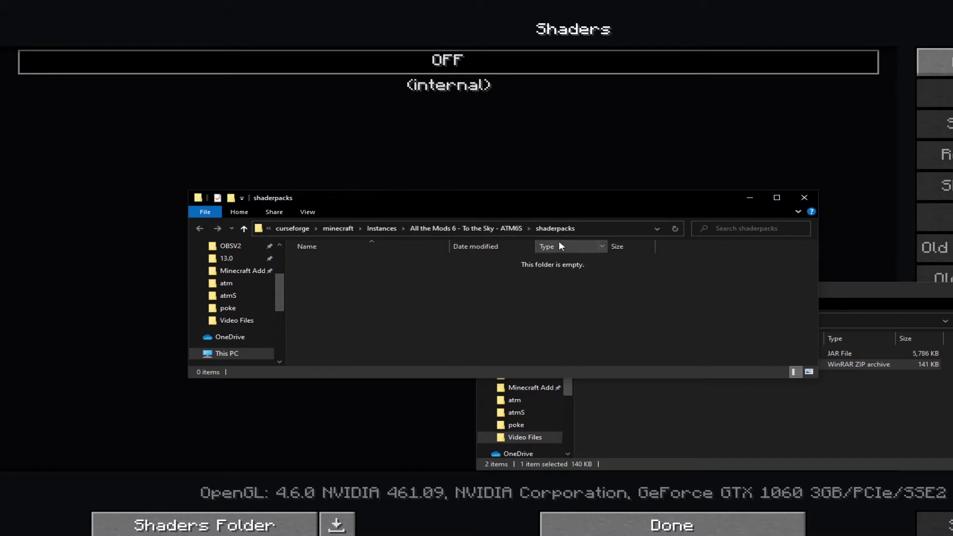
{"action": "right_click", "coordinate": [421, 312]}
{"action": "left_click", "coordinate": [451, 384]}
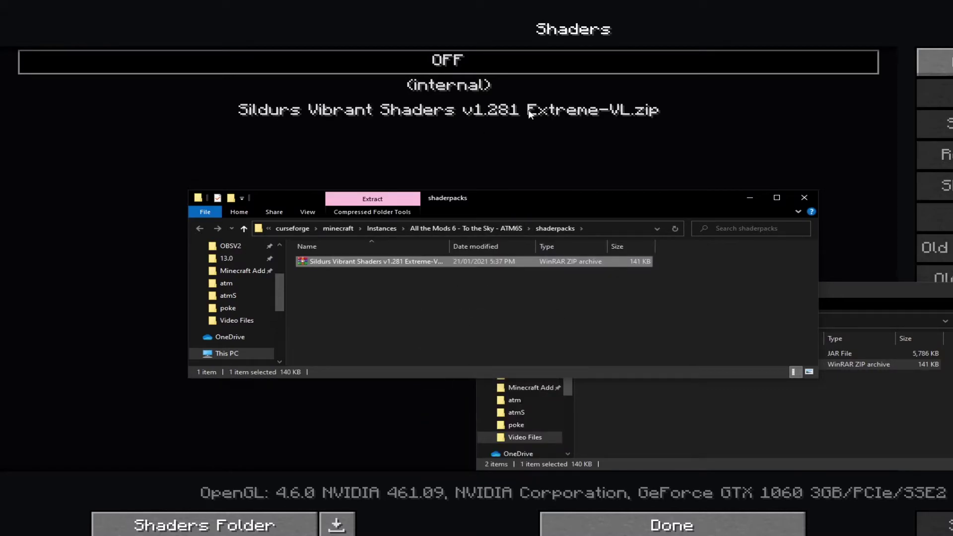
{"action": "left_click", "coordinate": [555, 167]}
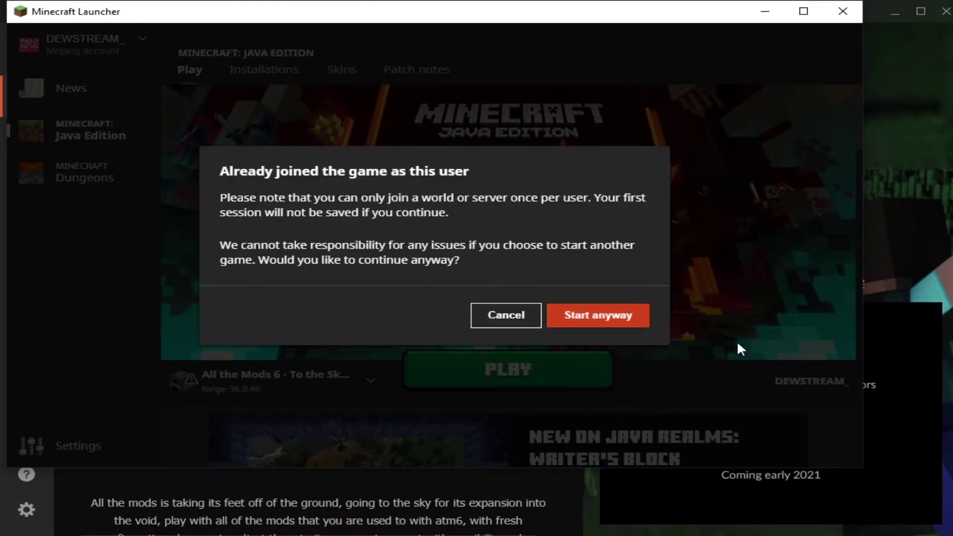
Start the ATM6 forge-36.0.46 profile anyway despite the 'Already joined' warning.
{"action": "left_click", "coordinate": [606, 321]}
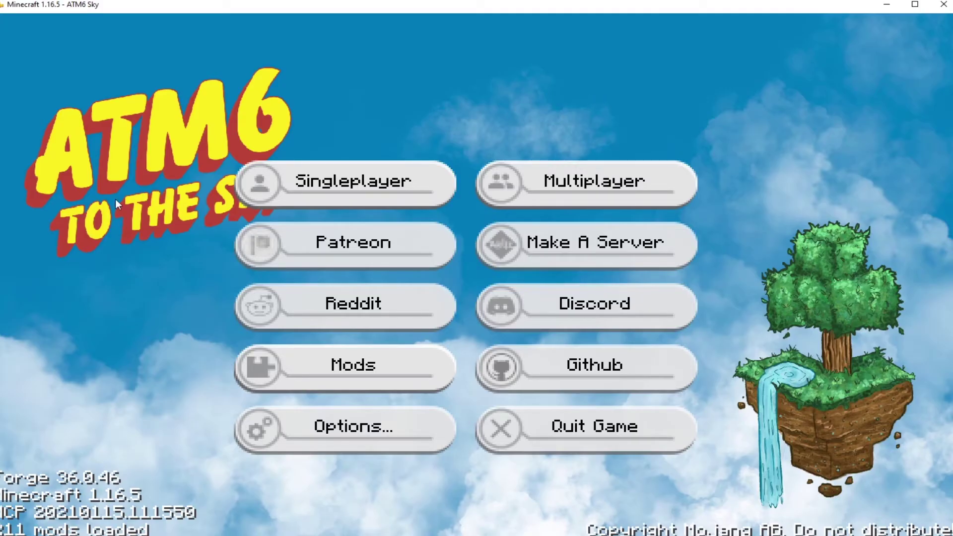
Pick the Sildurs Vibrant shader pack from the Video Settings shader list and open its options.
{"action": "left_click", "coordinate": [326, 428]}
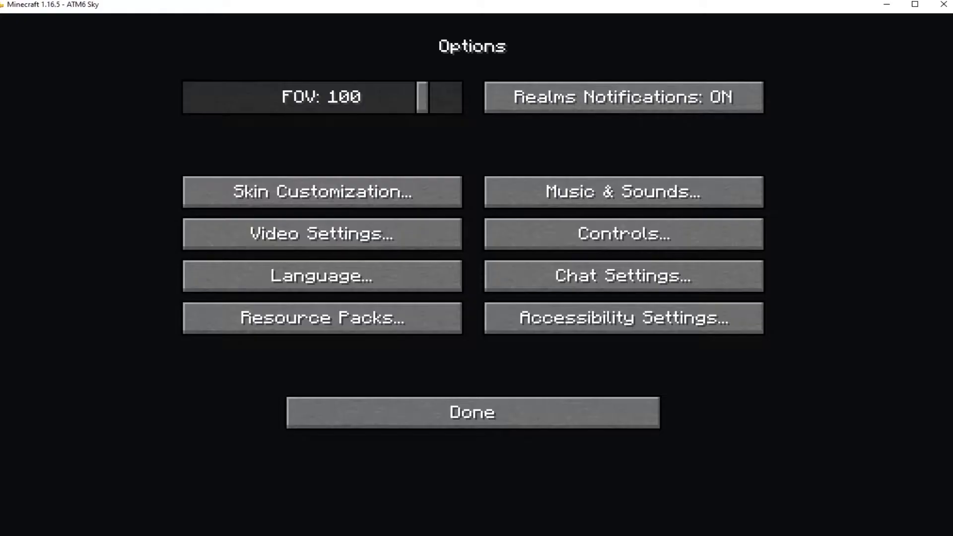
{"action": "left_click", "coordinate": [297, 244]}
{"action": "left_click", "coordinate": [262, 328]}
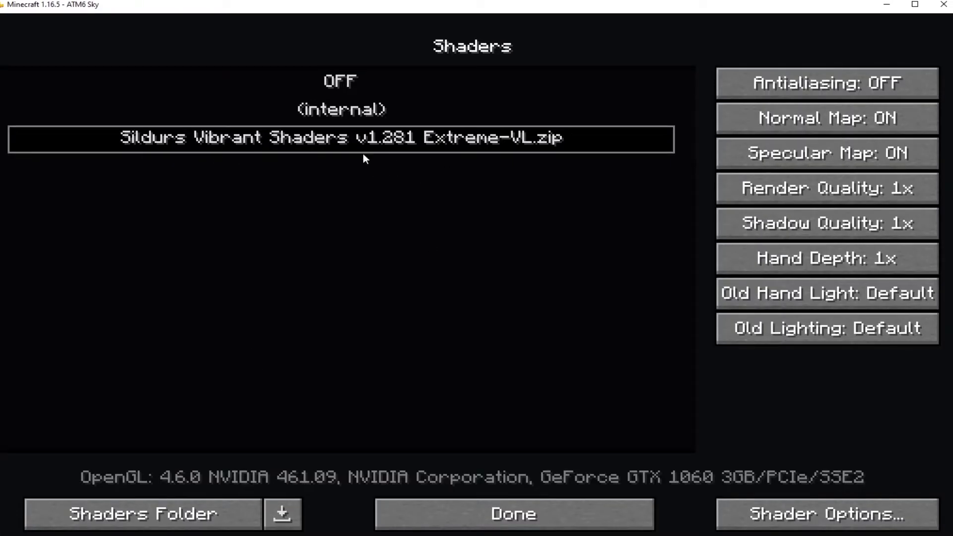
{"action": "left_click", "coordinate": [763, 519]}
Set Emissive Light red, green and blue to 2.0 and Minimum Light to 0.030.
{"action": "left_click", "coordinate": [292, 304]}
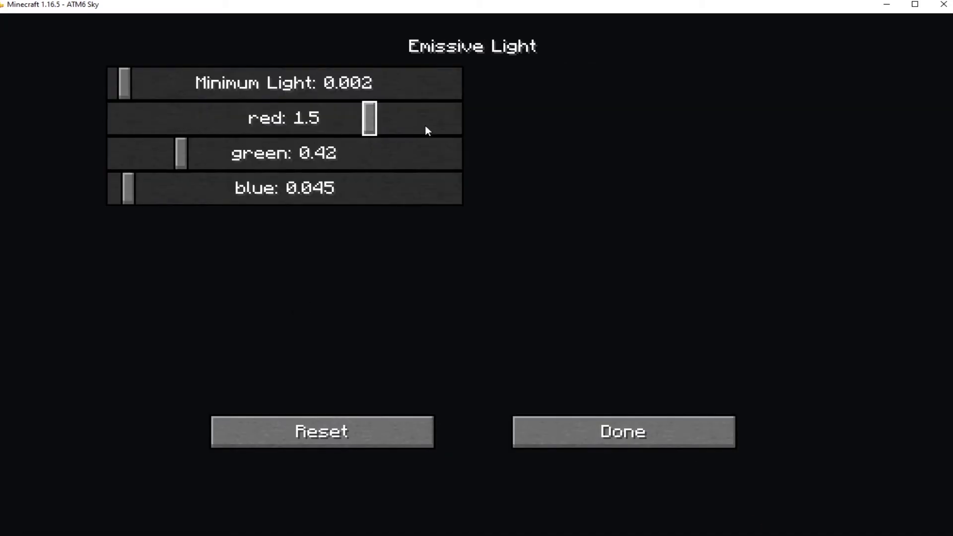
{"action": "left_click_drag", "start_coordinate": [428, 128], "coordinate": [492, 125]}
{"action": "left_click_drag", "start_coordinate": [447, 153], "coordinate": [496, 166]}
{"action": "left_click_drag", "start_coordinate": [447, 188], "coordinate": [492, 188]}
{"action": "left_click_drag", "start_coordinate": [427, 81], "coordinate": [477, 81]}
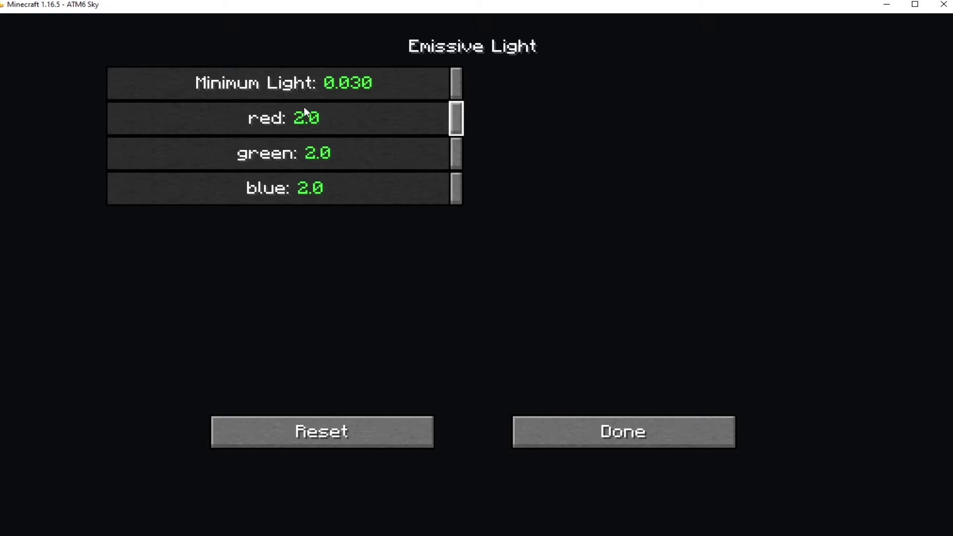
{"action": "left_click", "coordinate": [597, 444]}
Back out of the shader, video and options menus to the title screen.
{"action": "left_click", "coordinate": [597, 444]}
{"action": "left_click", "coordinate": [586, 519]}
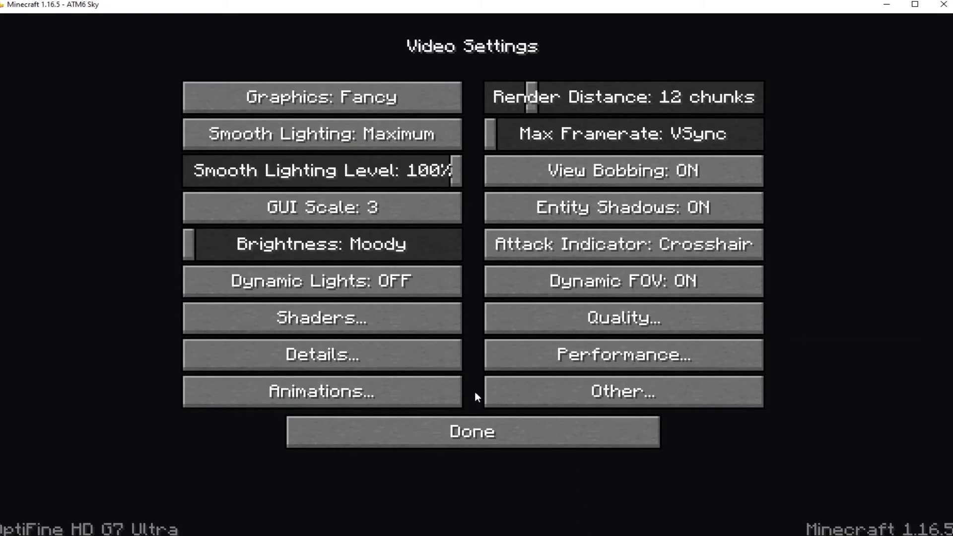
{"action": "left_click", "coordinate": [479, 426]}
{"action": "left_click", "coordinate": [474, 413]}
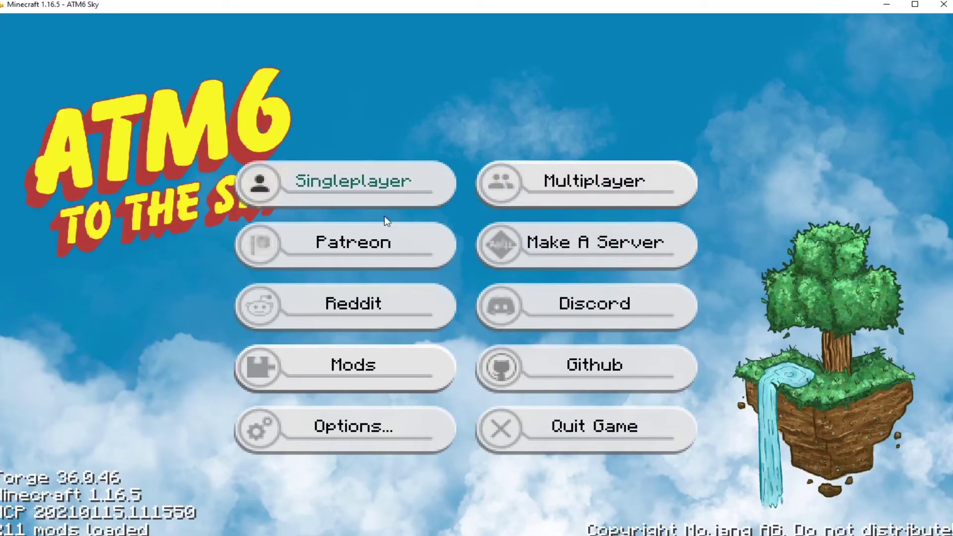
Create a default-settings singleplayer world and wait for it to load under the shaded sky.
{"action": "left_click", "coordinate": [348, 181]}
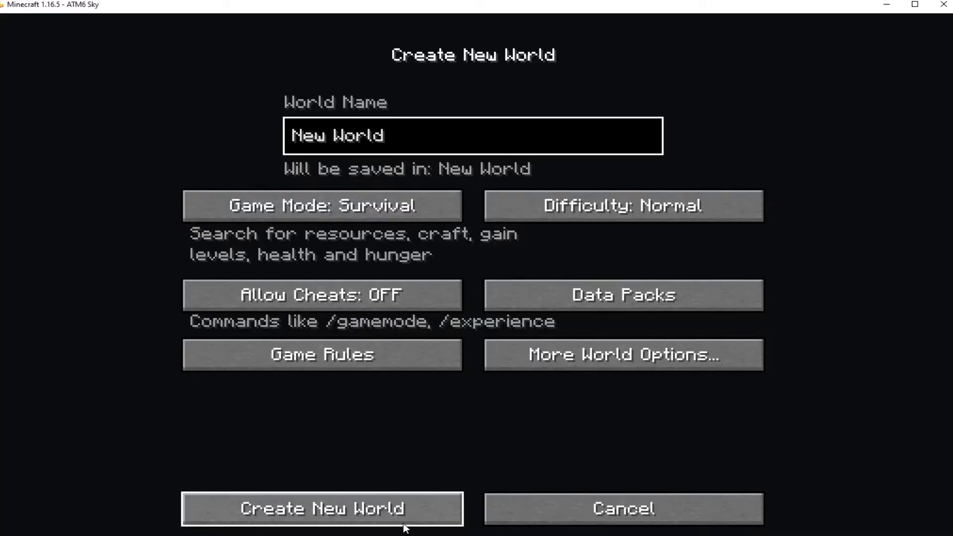
{"action": "left_click", "coordinate": [380, 512]}
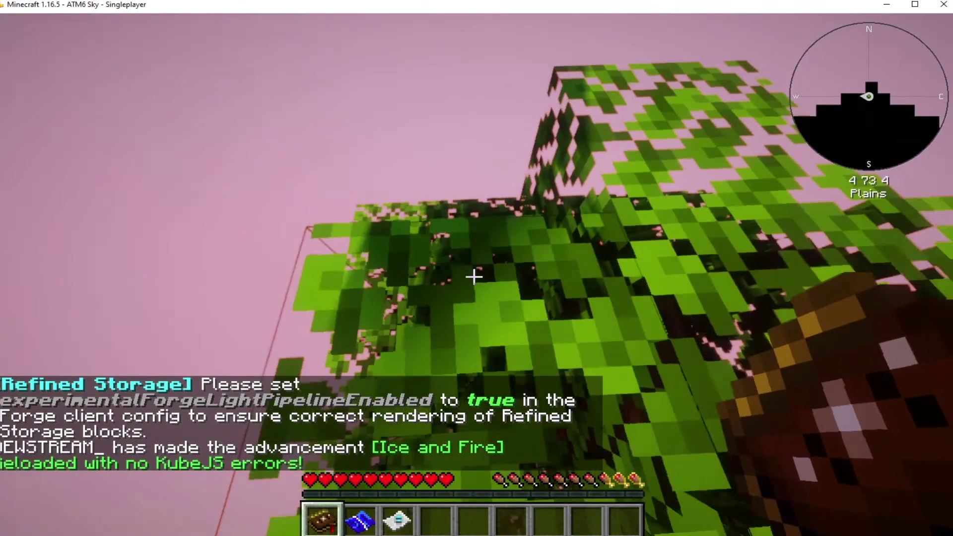
{"action": "scroll", "coordinate": [474, 276], "scroll_direction": "down", "scroll_amount": 3}
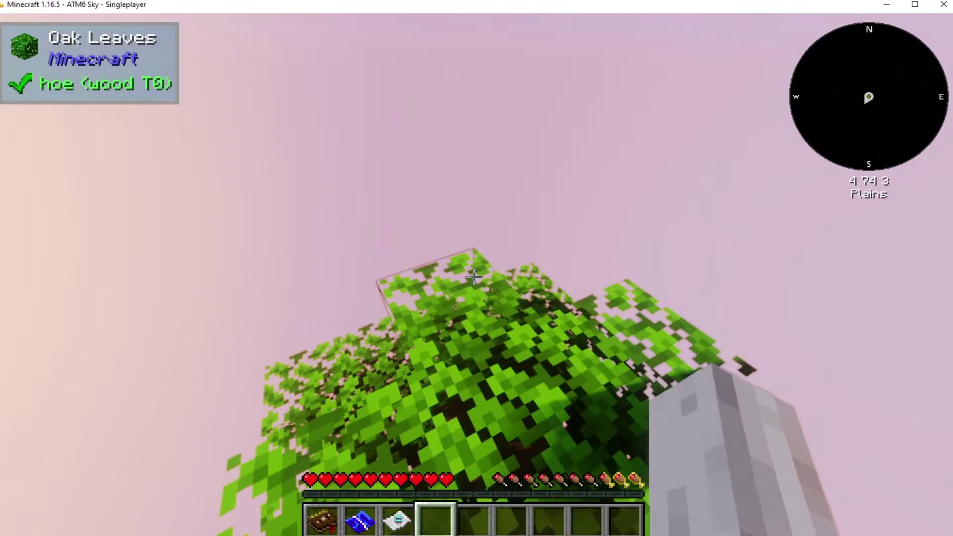
{"action": "left_click", "coordinate": [474, 277]}
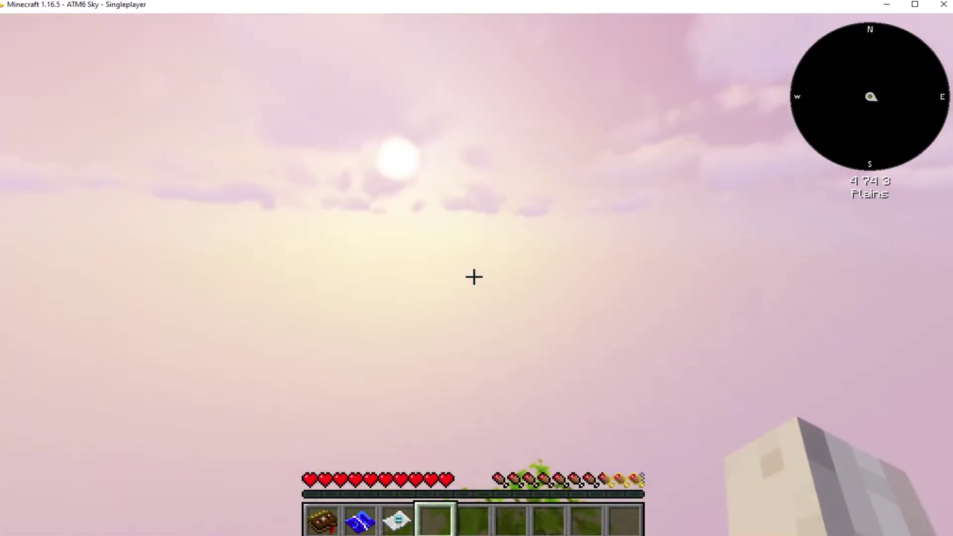